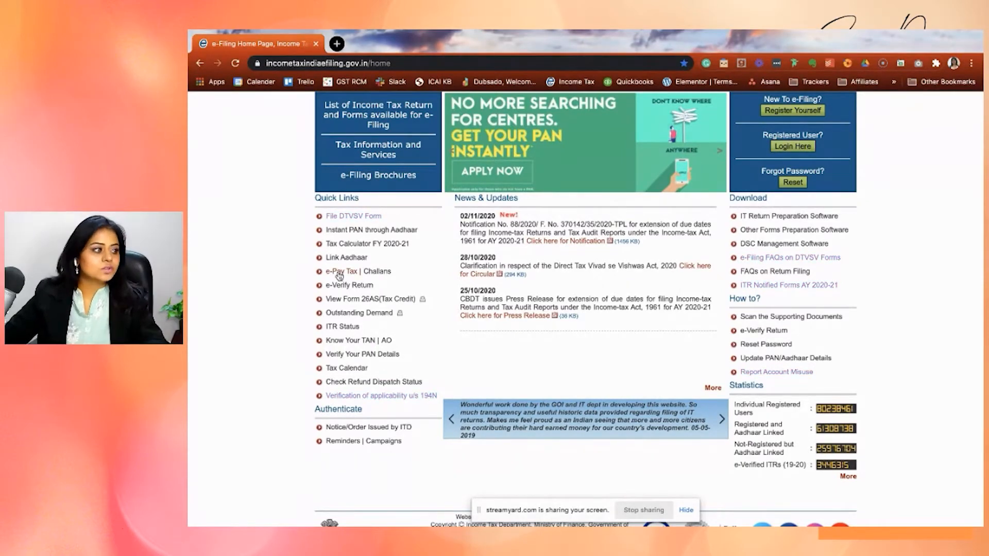
Open the Challan No./ITNS 280 form through e-Pay Tax on the NSDL website.
click(340, 271)
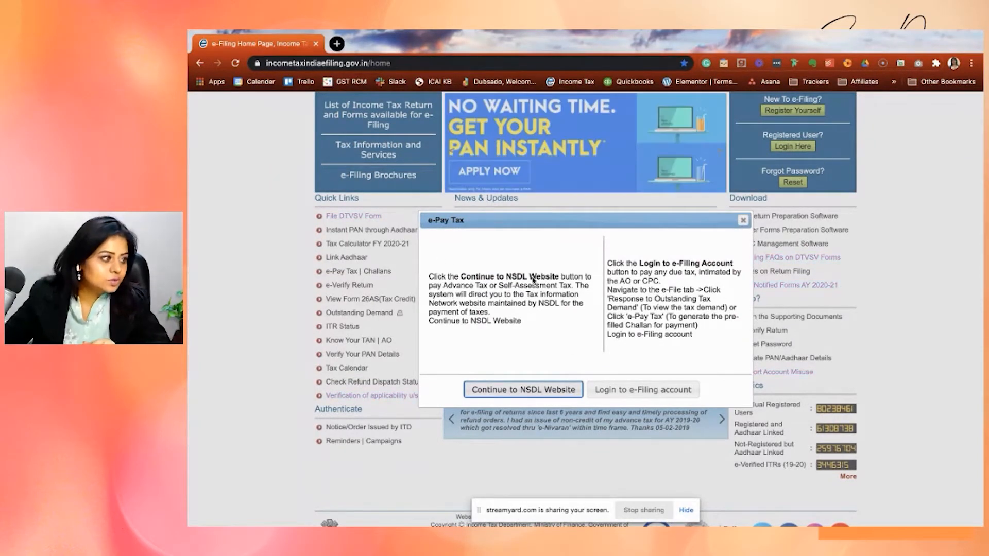
click(523, 393)
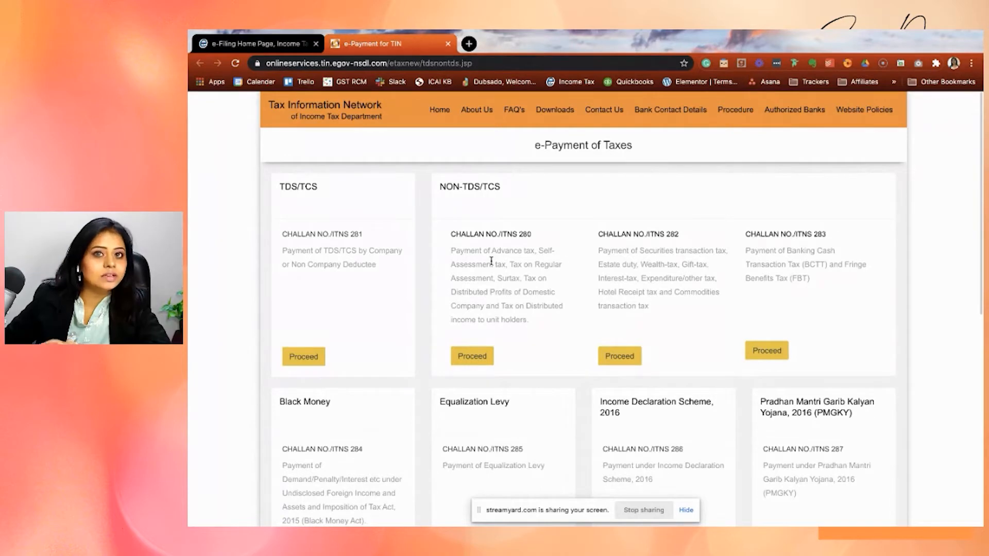
click(476, 360)
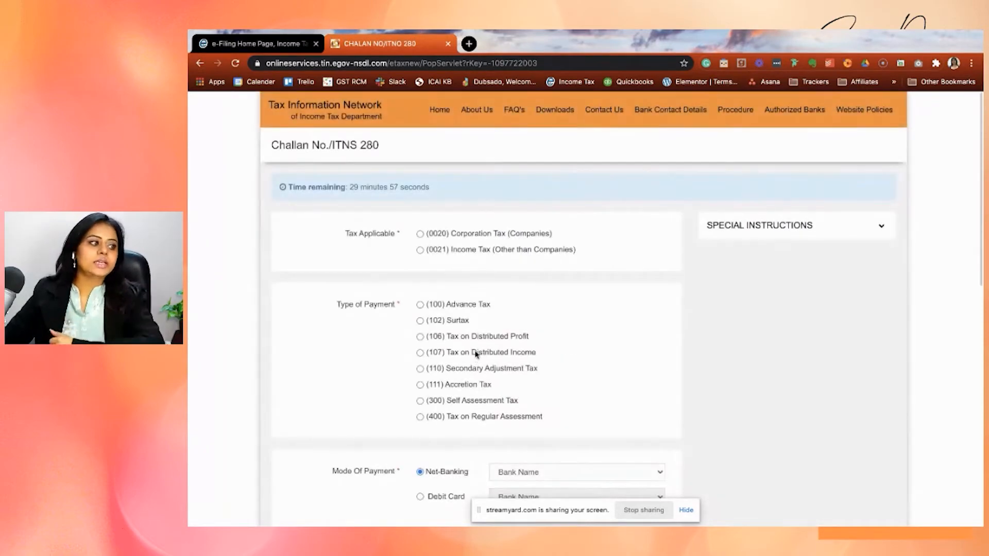
Select (0021) Income Tax (Other than Companies) as the applicable tax and (300) Self Assessment Tax as the payment type.
scroll(467, 263, down, 3)
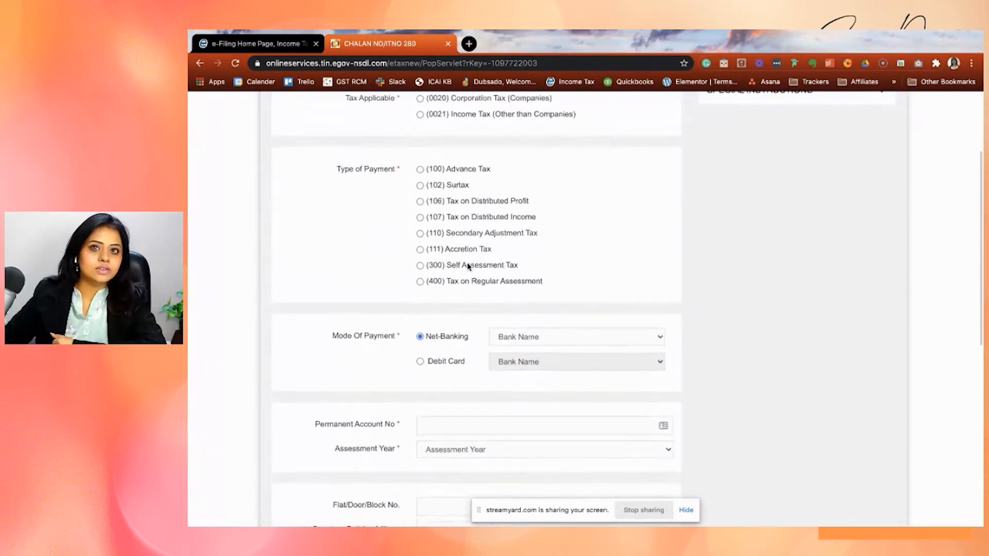
scroll(468, 266, up, 2)
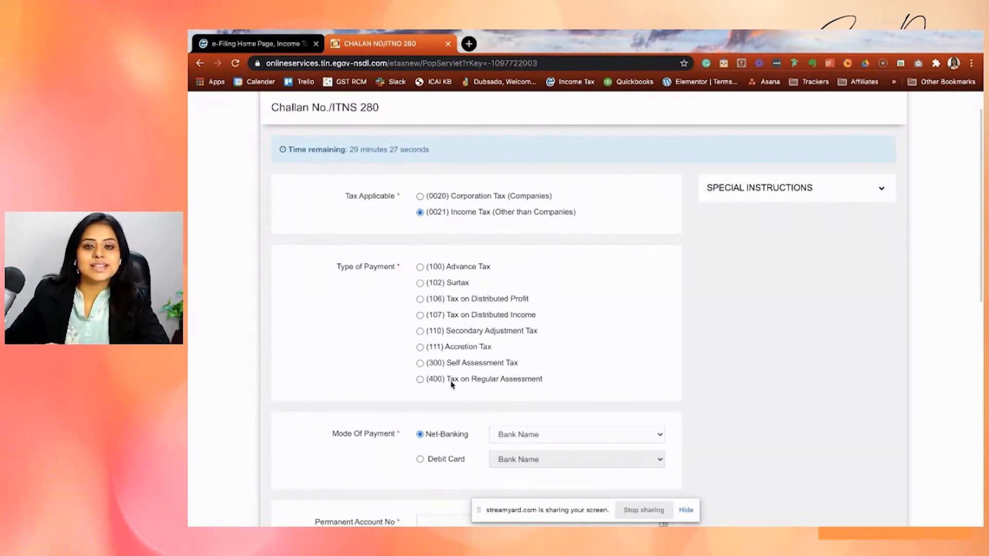
scroll(427, 303, down, 3)
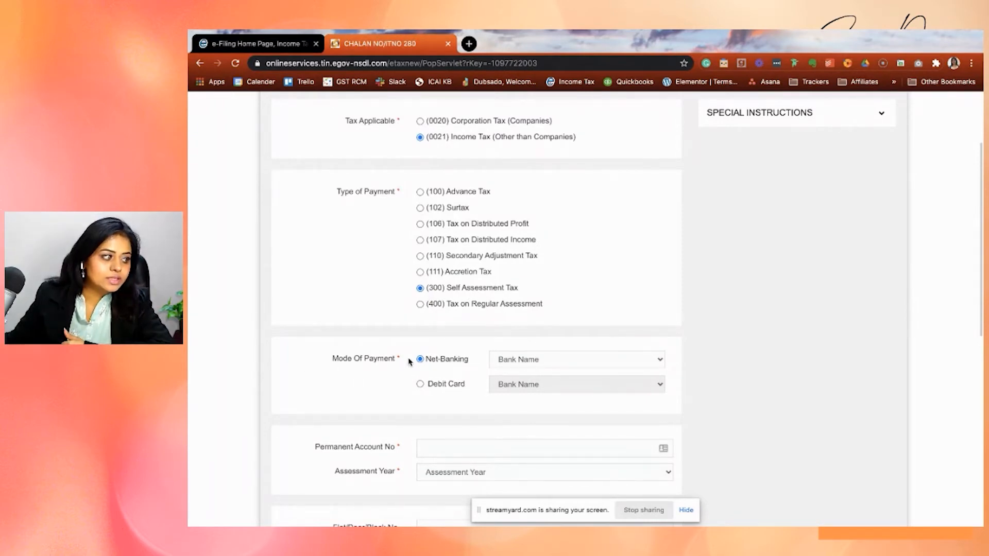
Choose State Bank of India as the bank for the Net-Banking payment mode.
scroll(410, 356, down, 3)
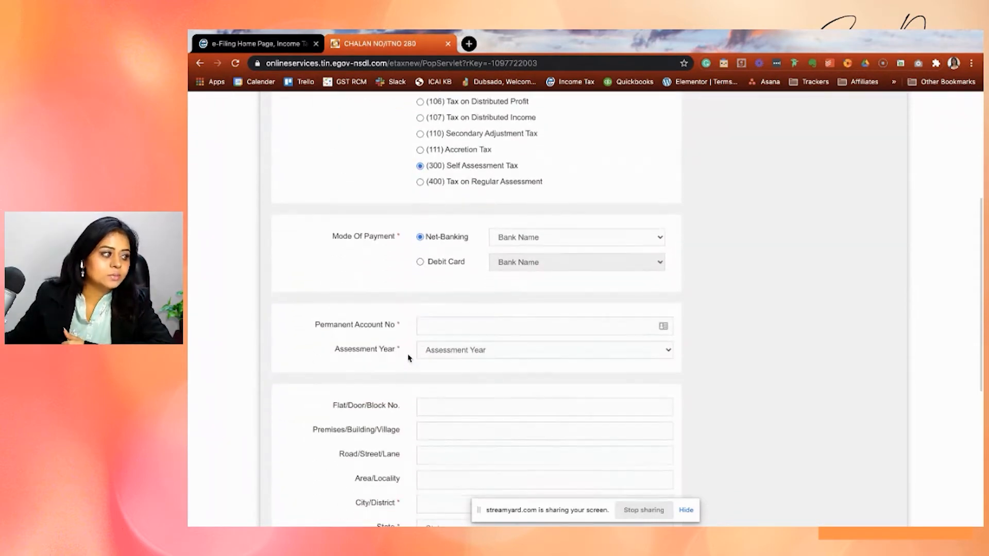
click(554, 237)
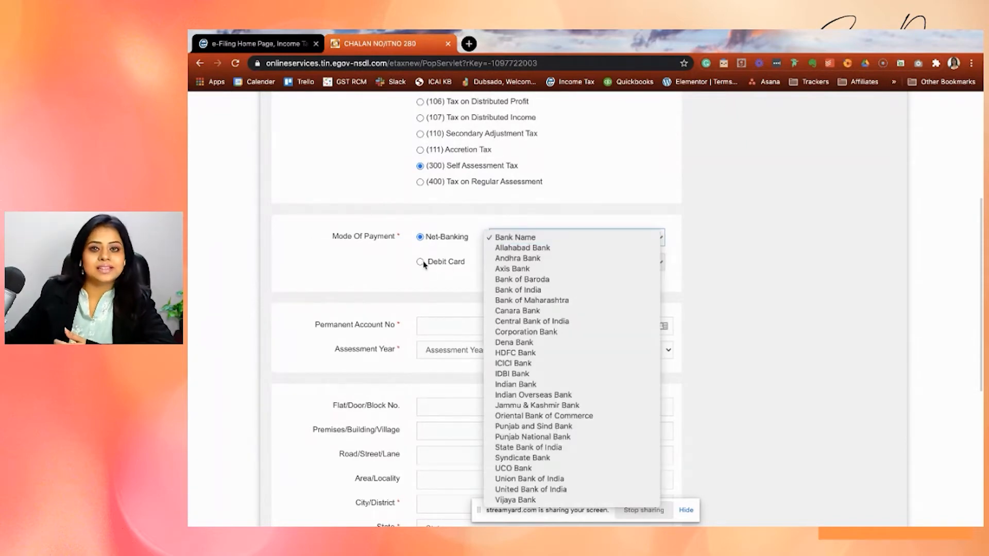
click(384, 265)
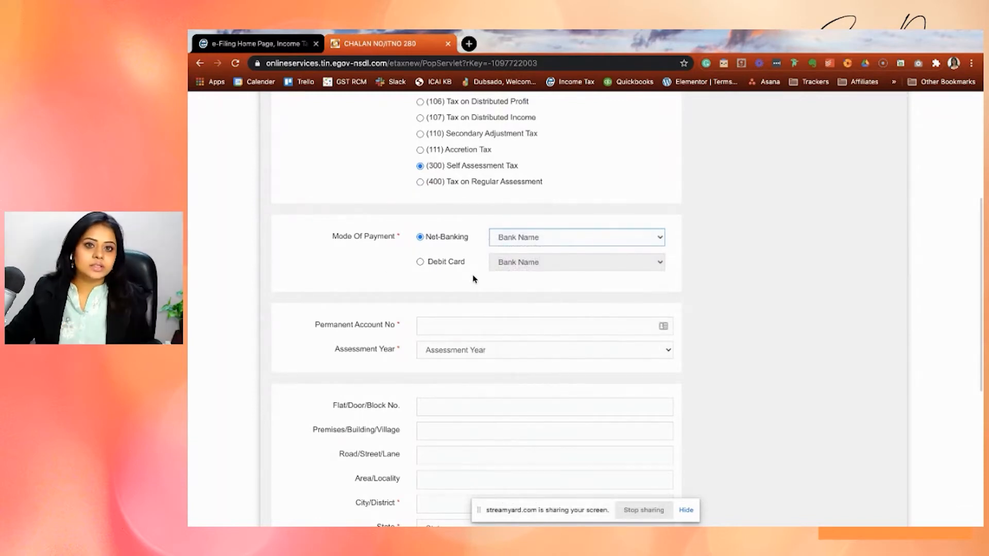
click(507, 238)
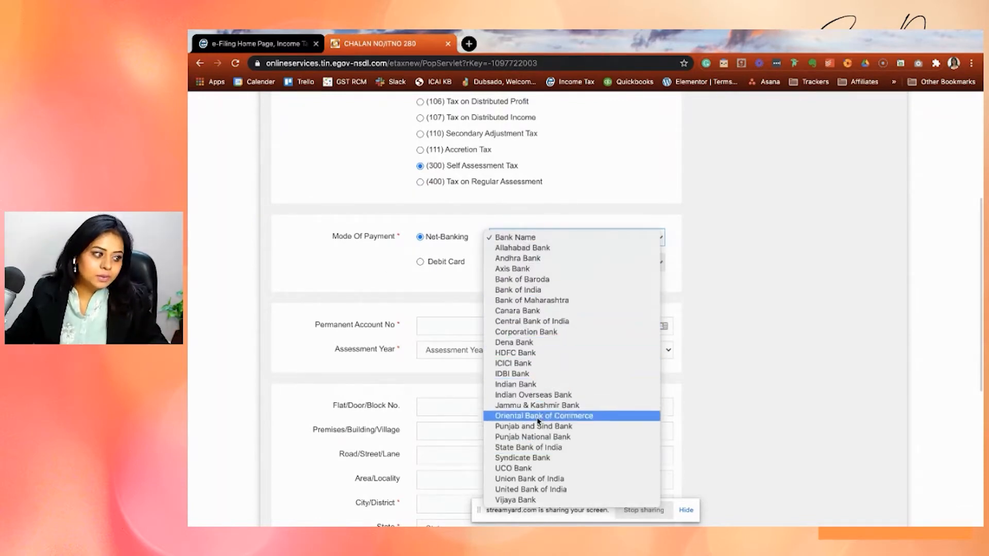
click(533, 450)
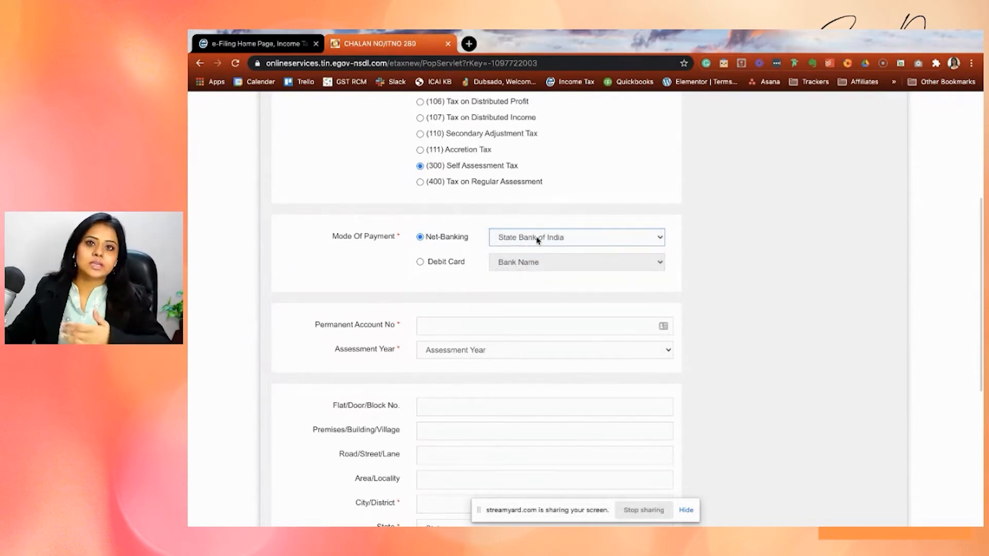
Enter the taxpayer's Permanent Account Number and set the assessment year to 2020-21.
click(451, 325)
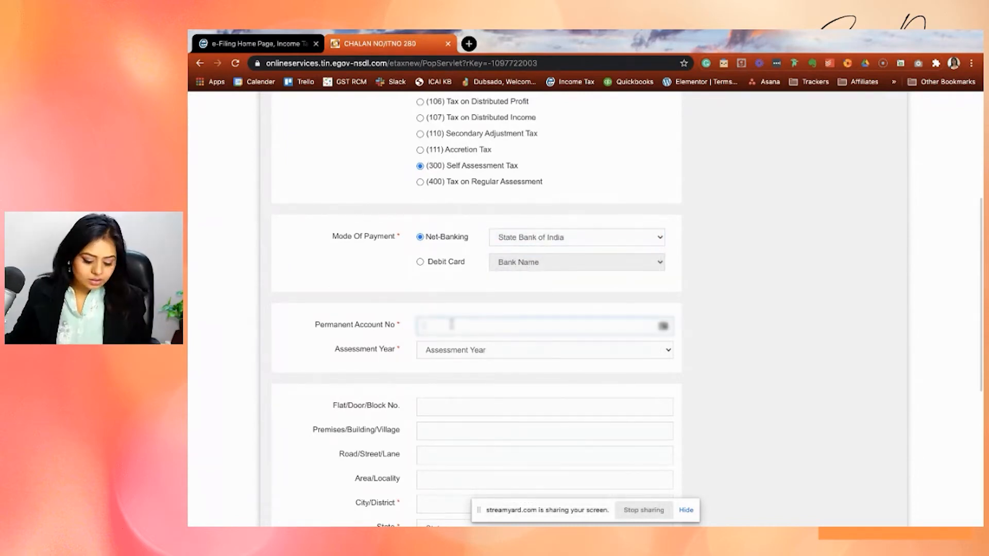
key(super+v)
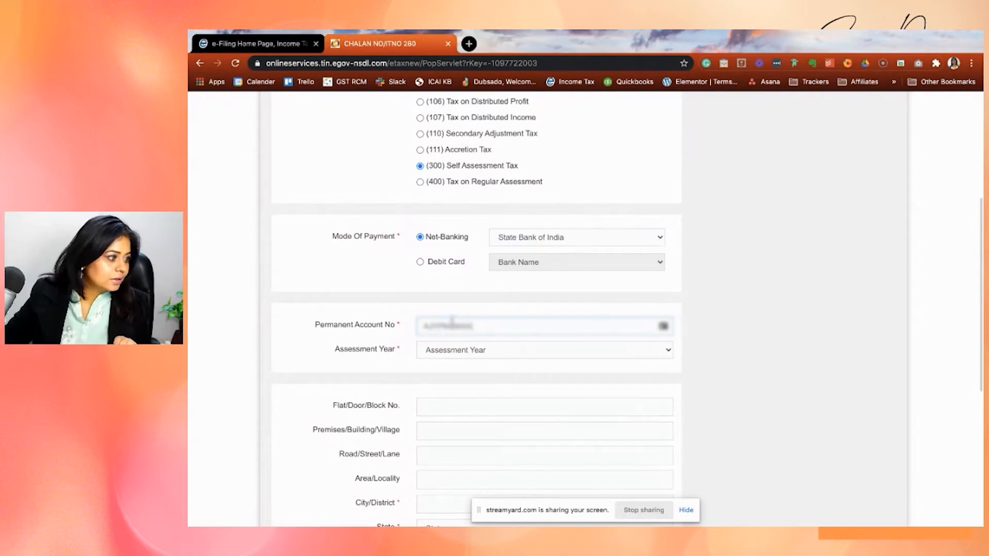
click(485, 355)
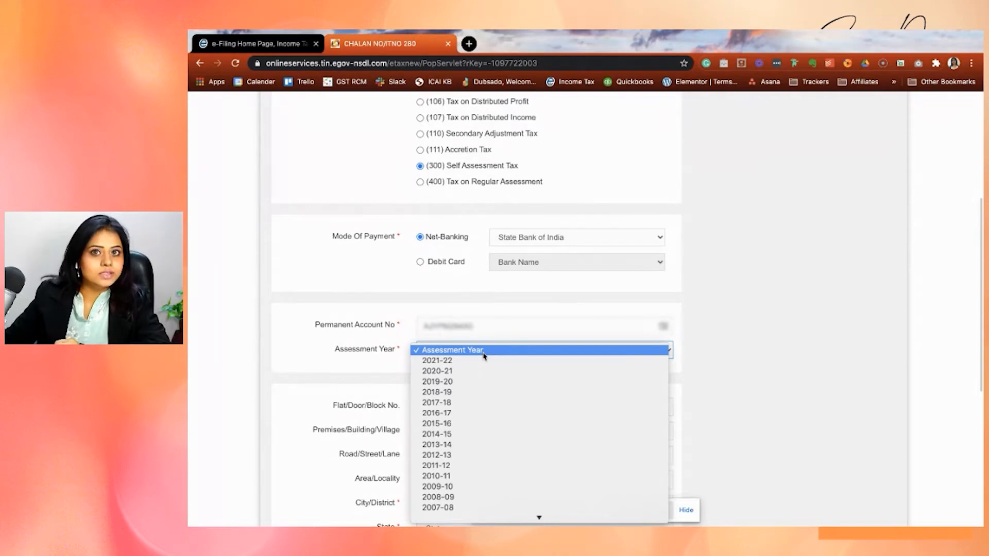
click(463, 372)
Fill in the taxpayer's city, state and pin code in the address section of the challan.
scroll(463, 412, down, 3)
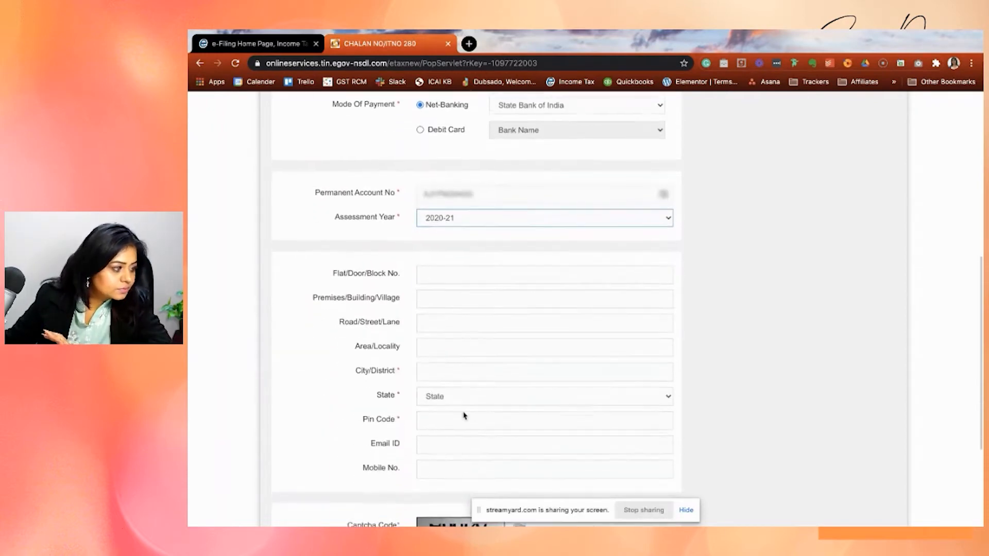
click(435, 369)
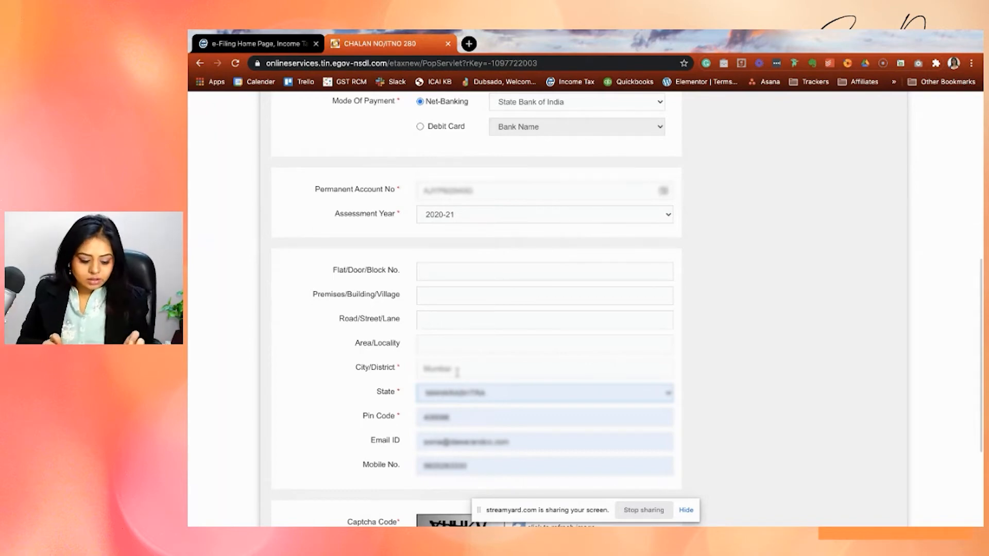
Enter the captcha code shown in the image and proceed with the challan form.
scroll(456, 371, down, 3)
click(449, 407)
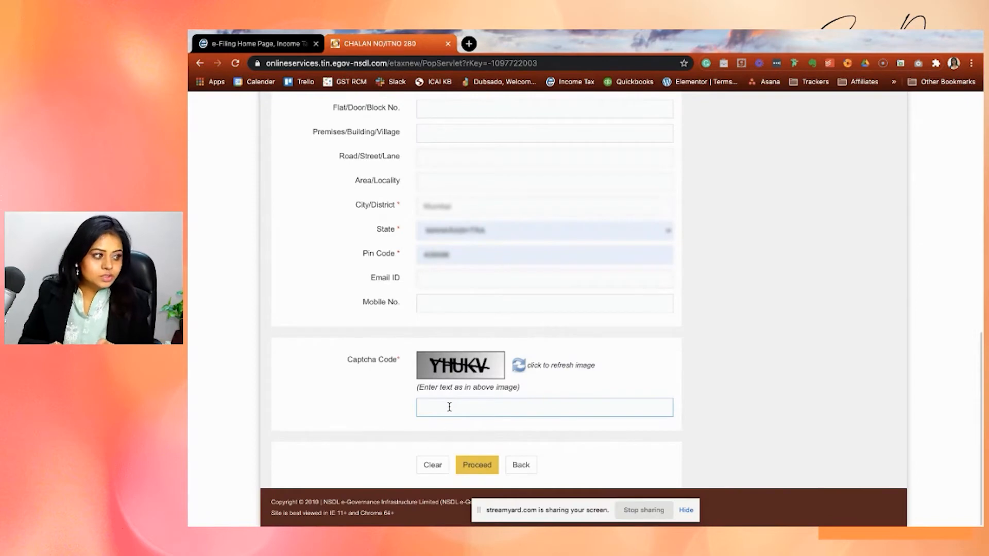
text(YHU)
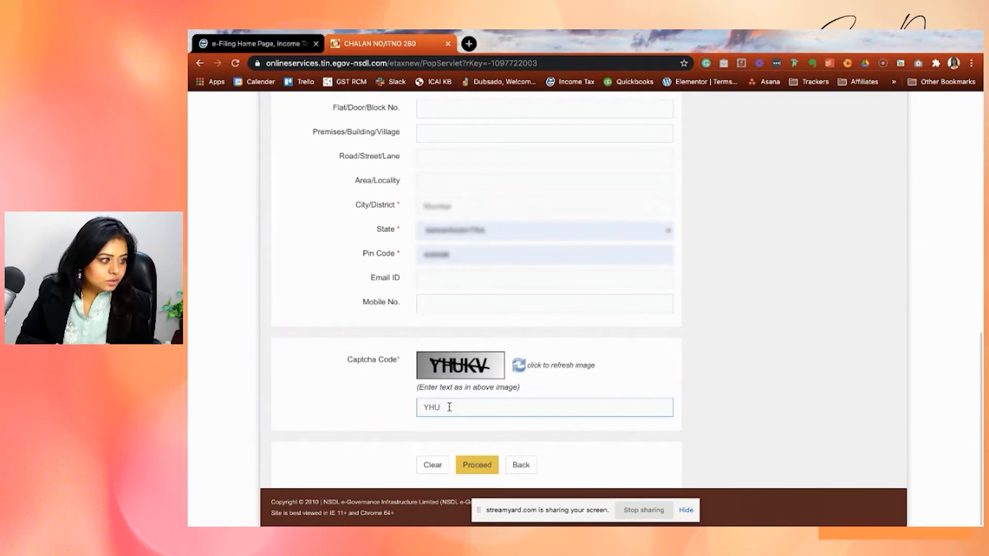
text(KV)
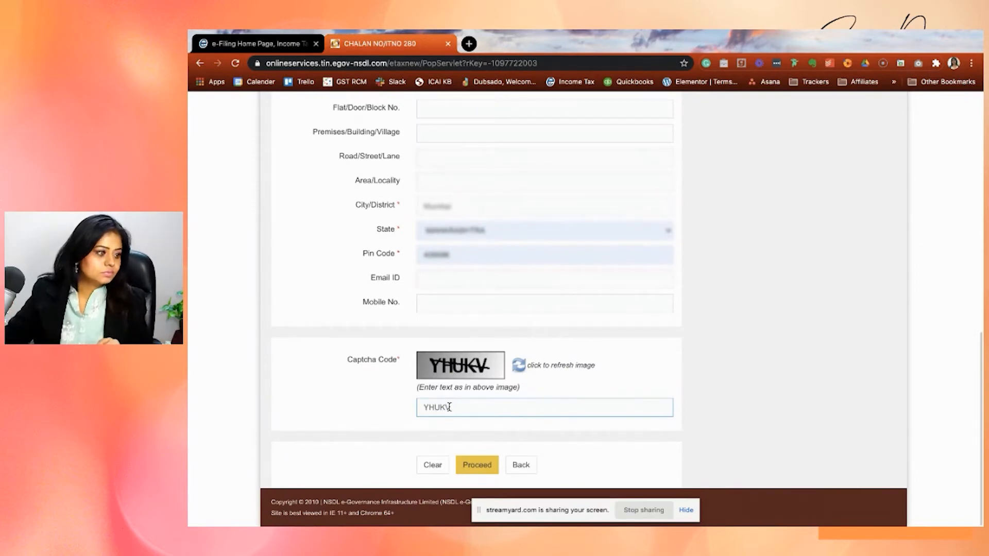
click(478, 465)
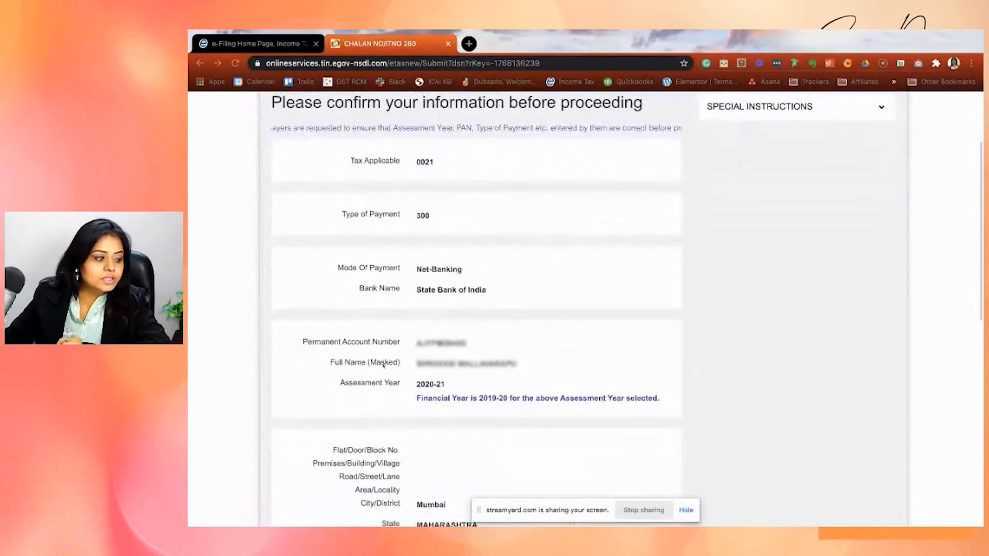
Agree to the NSDL e-Gov consent on the confirmation page and submit the challan to the bank.
scroll(382, 364, down, 15)
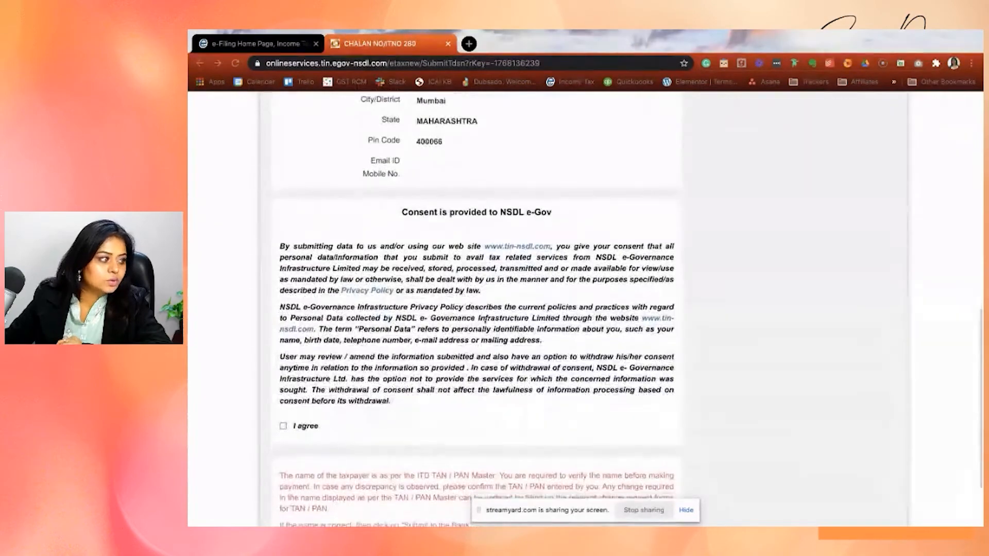
click(283, 341)
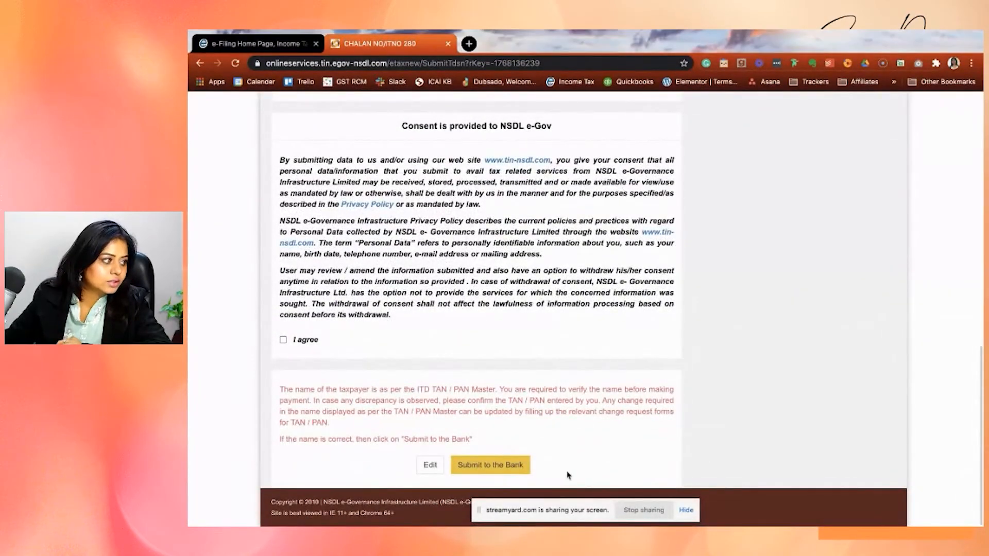
click(283, 340)
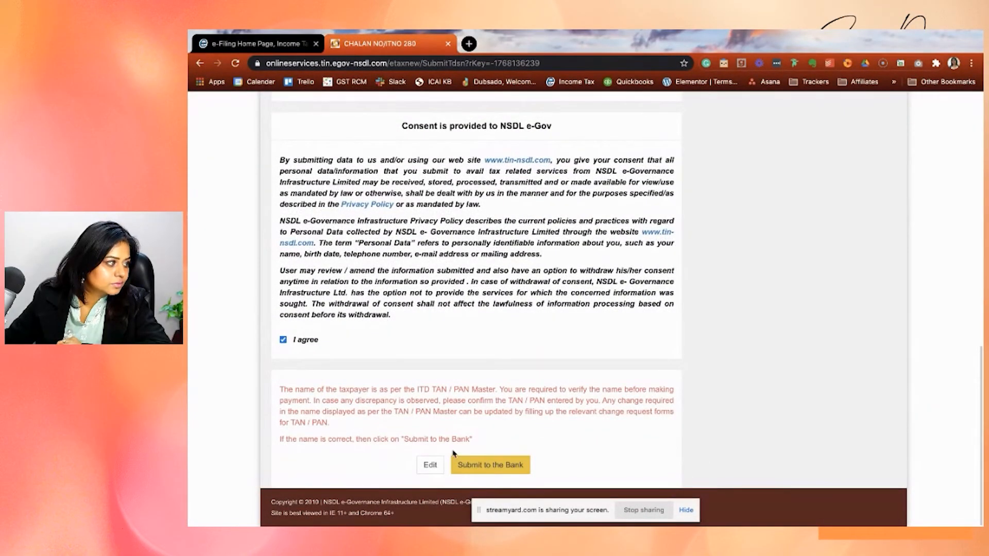
click(484, 465)
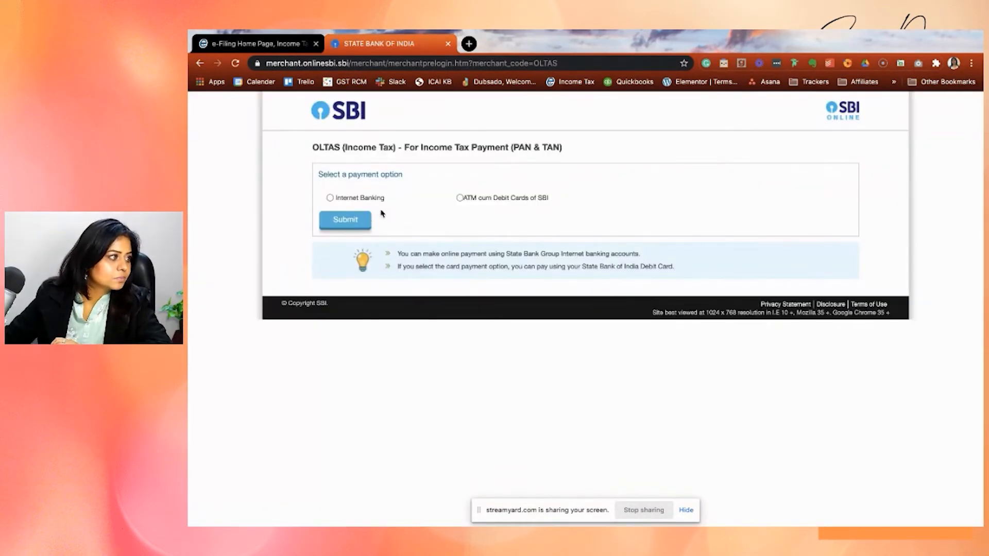
Choose Internet Banking as the SBI payment option and log in to Personal Banking with the user name and password.
click(329, 197)
click(355, 226)
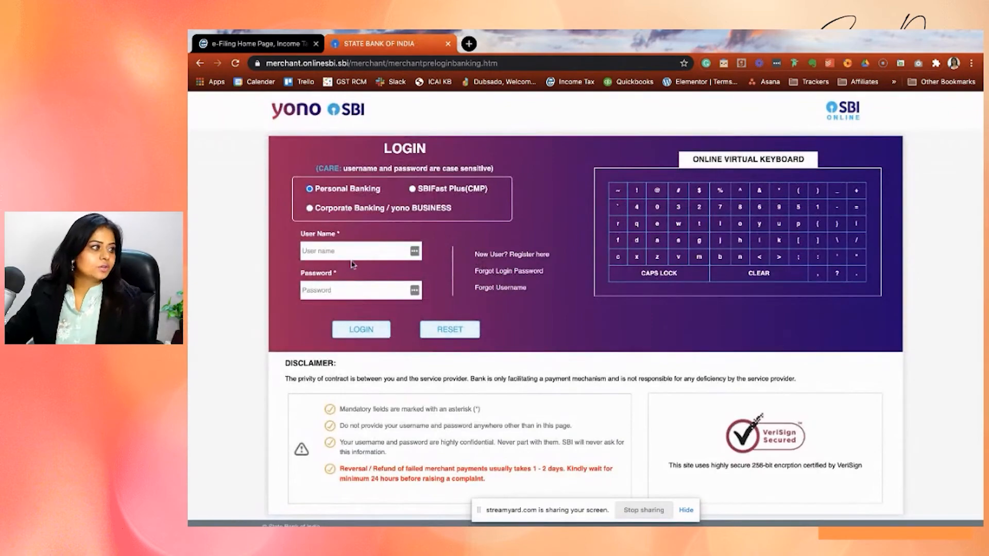
click(354, 249)
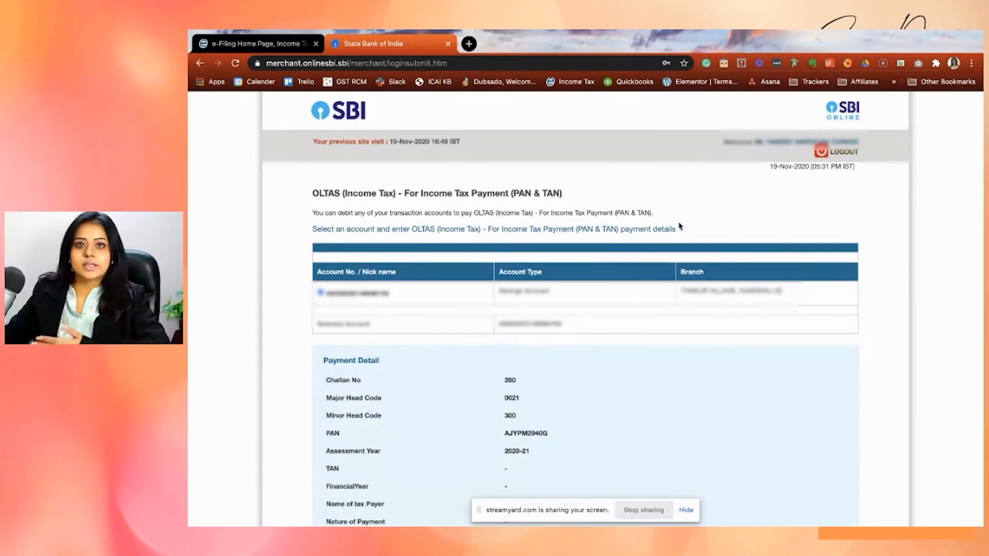
Set the Tax amount to 10000 in the income tax payment details.
scroll(681, 226, down, 10)
click(554, 181)
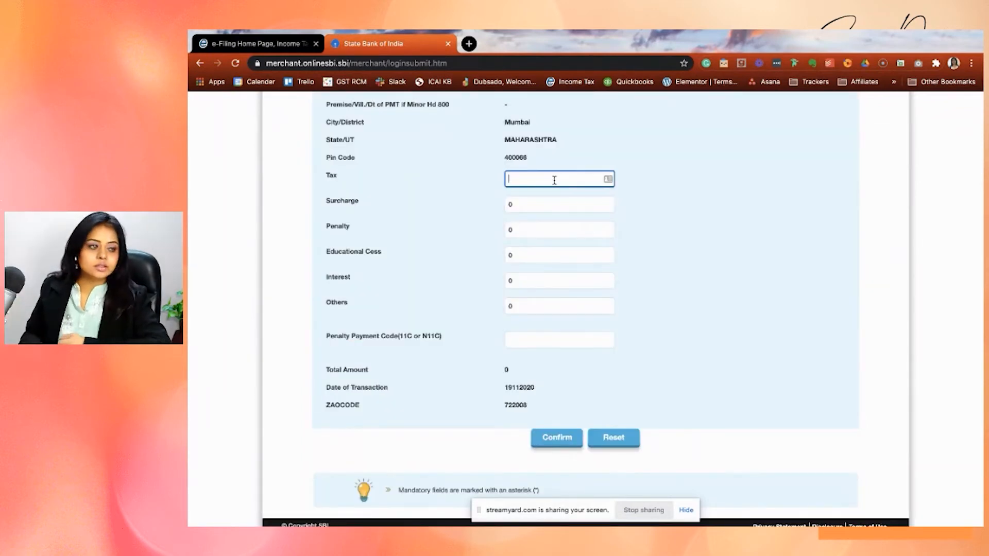
text(10000)
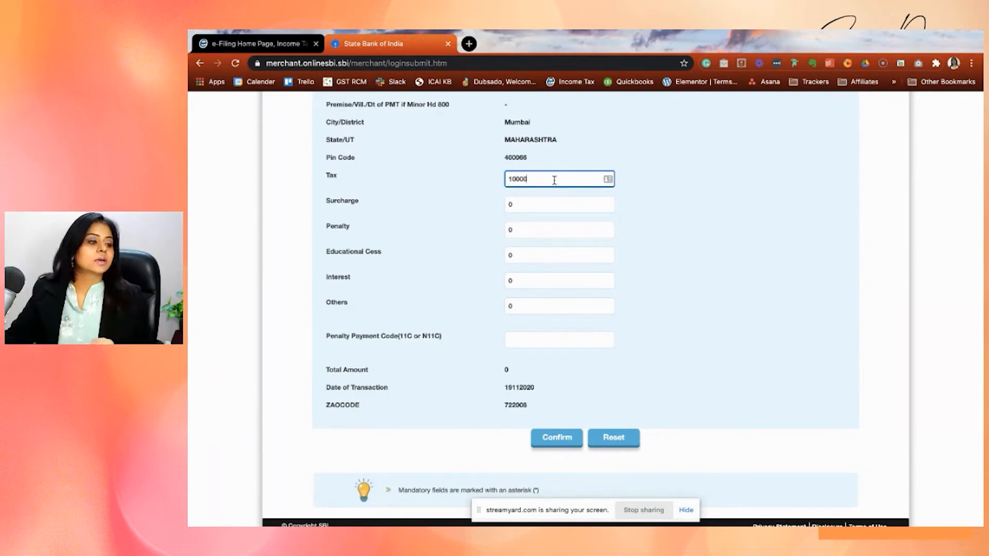
click(681, 294)
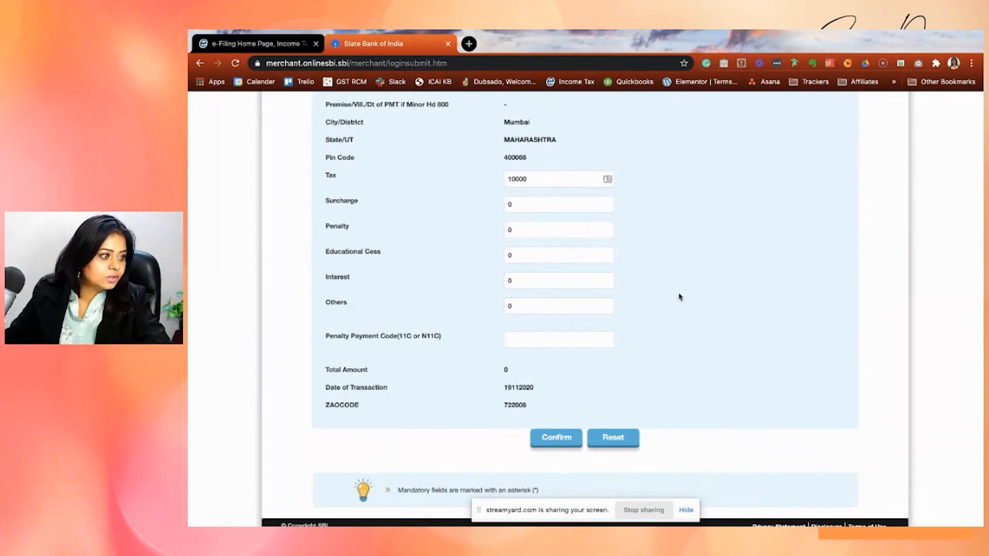
Confirm the income tax payment details and review the transaction summary on the verification page.
scroll(456, 400, up, 1)
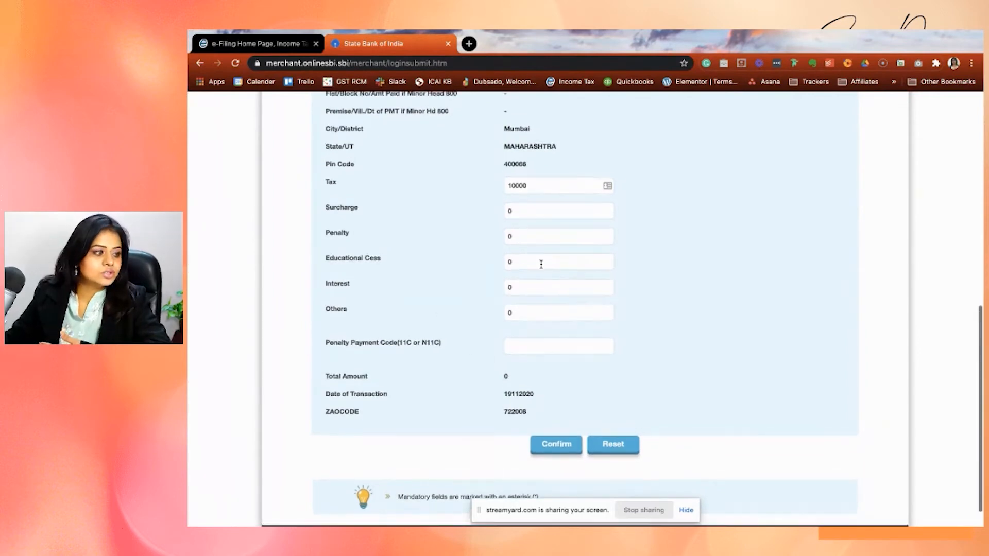
scroll(531, 214, down, 1)
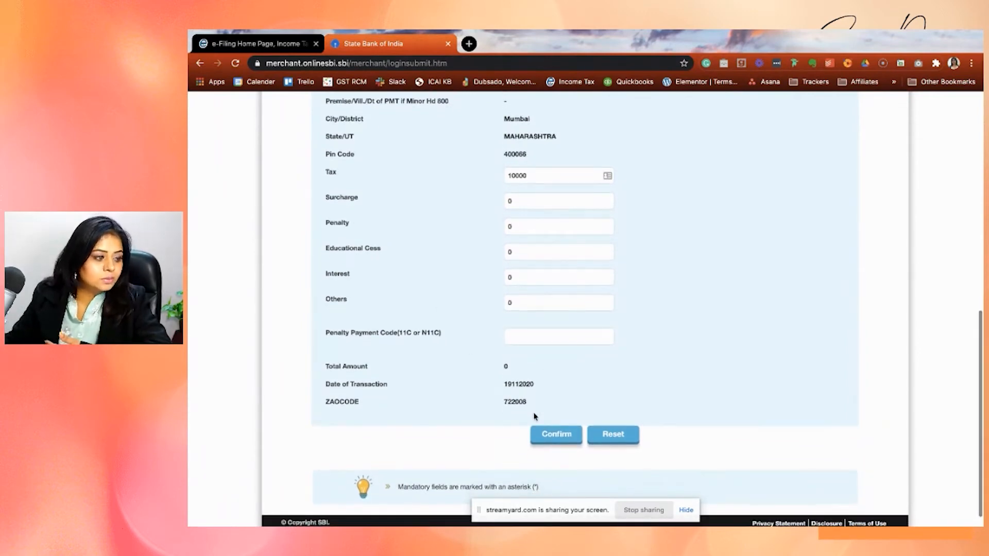
scroll(555, 436, down, 2)
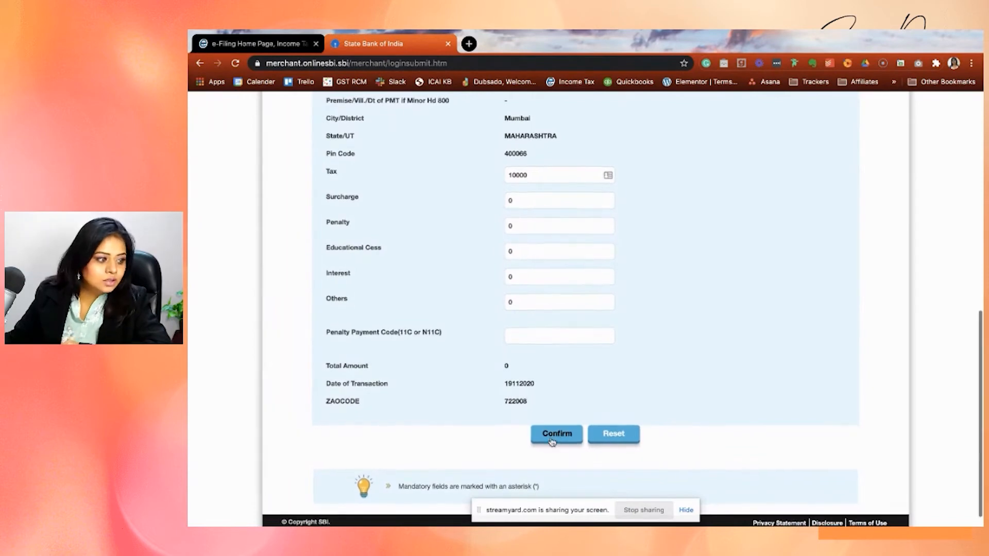
click(553, 432)
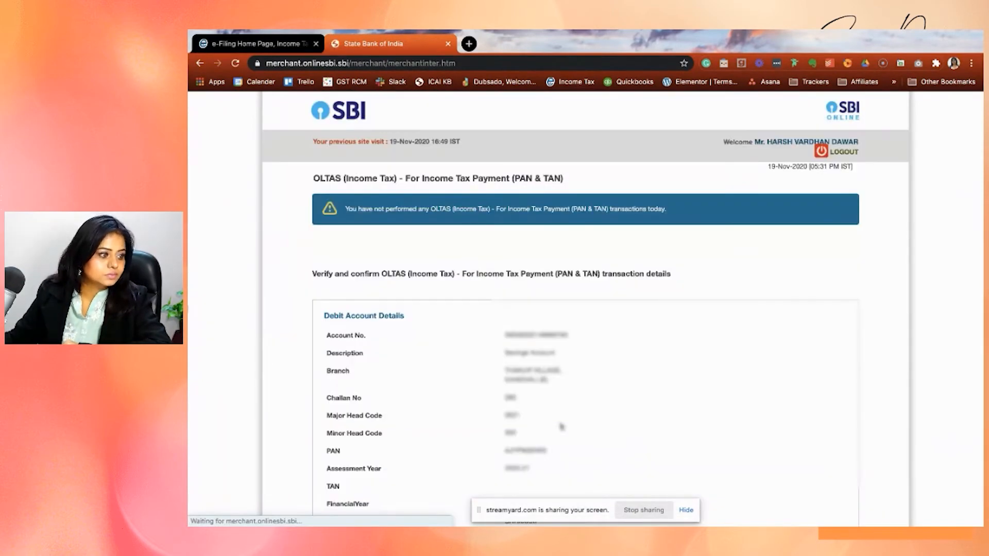
scroll(621, 386, down, 2)
scroll(620, 386, down, 7)
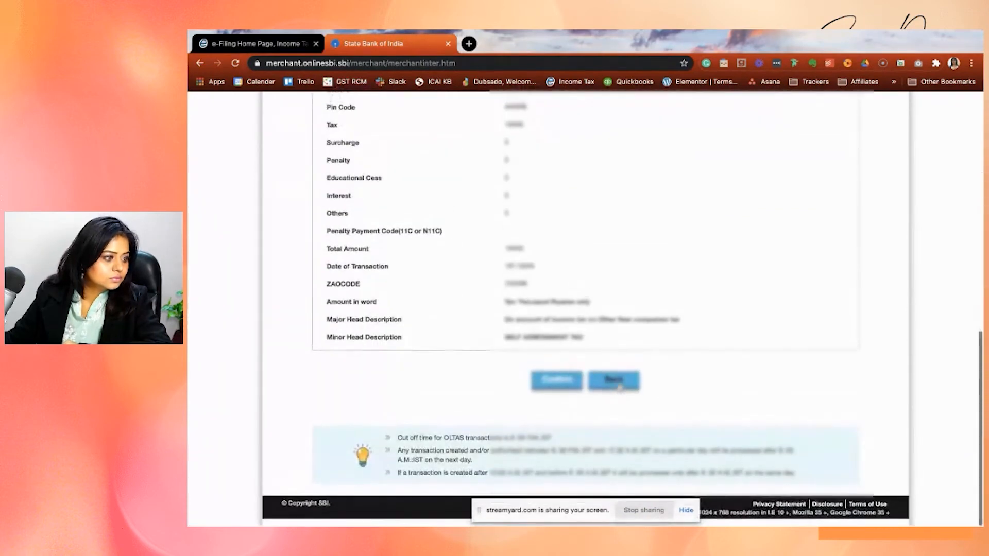
scroll(524, 229, up, 2)
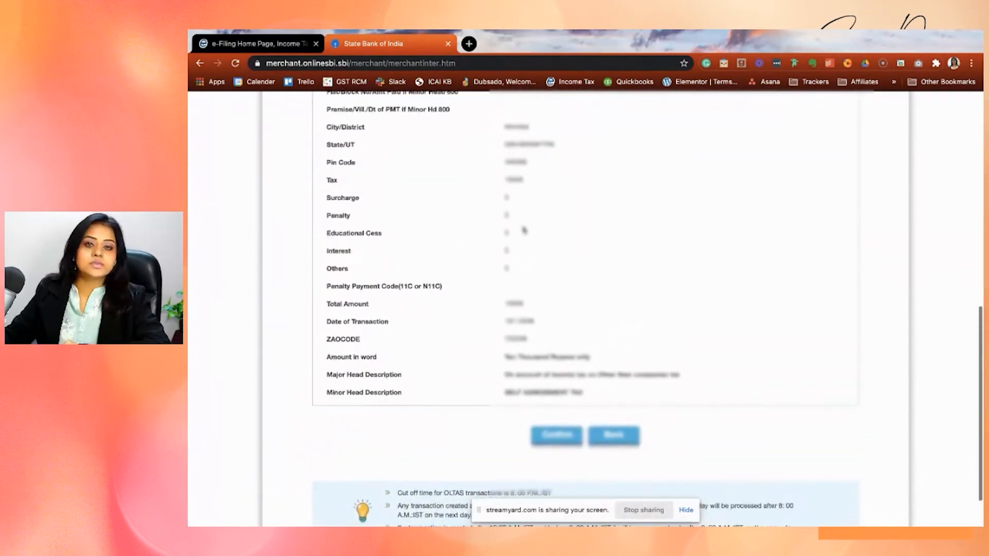
Check the debit account, taxpayer and amount details on the OLTAS verification page and confirm the income tax payment.
scroll(524, 230, up, 9)
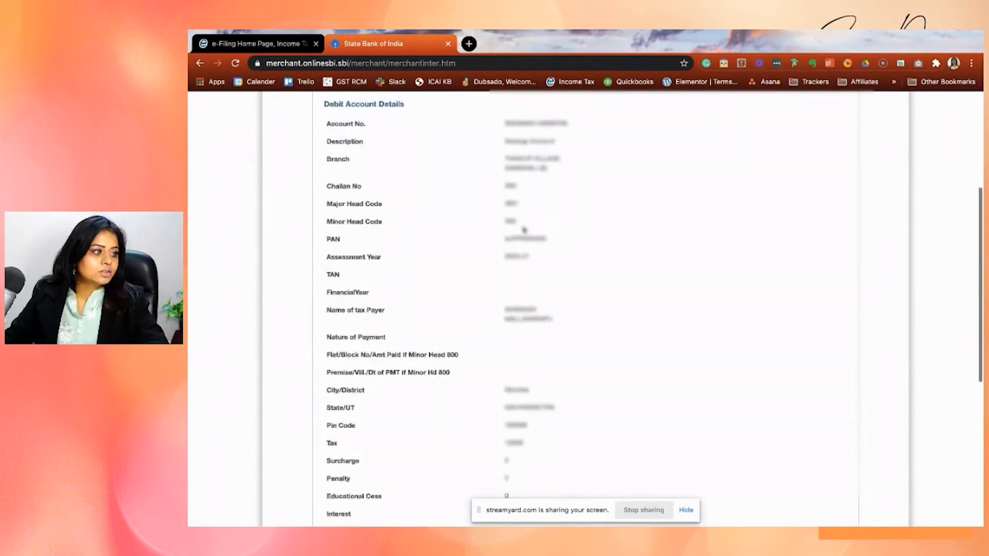
scroll(524, 230, down, 1)
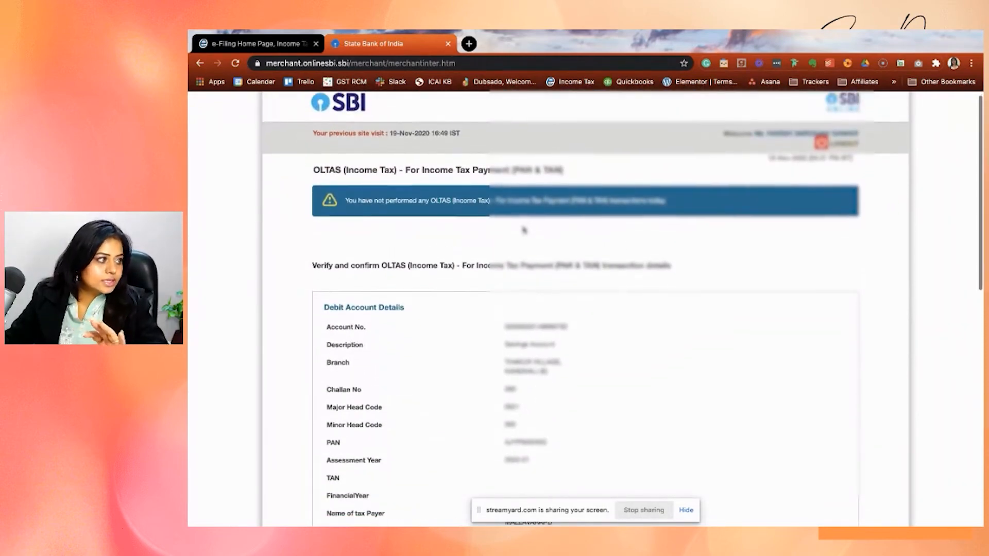
scroll(524, 230, down, 10)
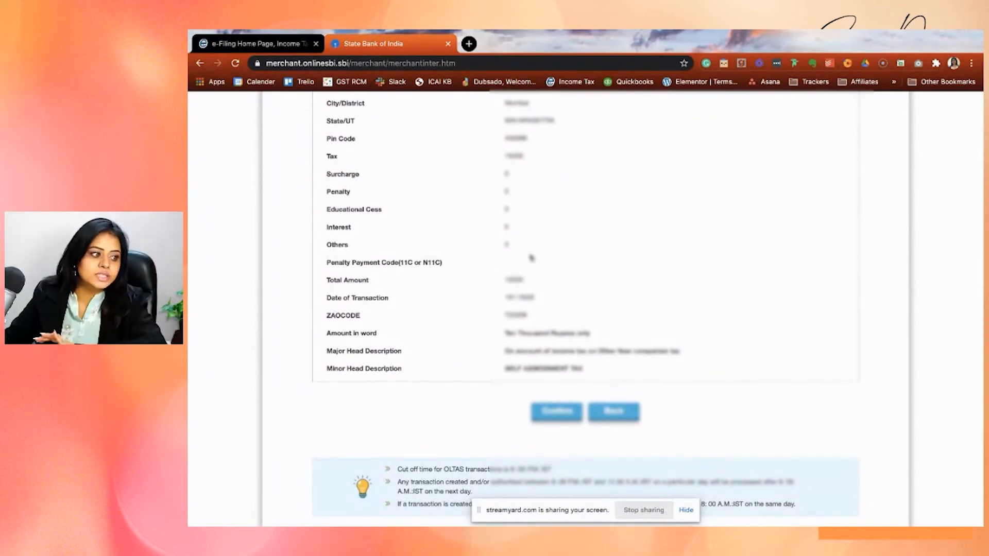
scroll(625, 419, down, 1)
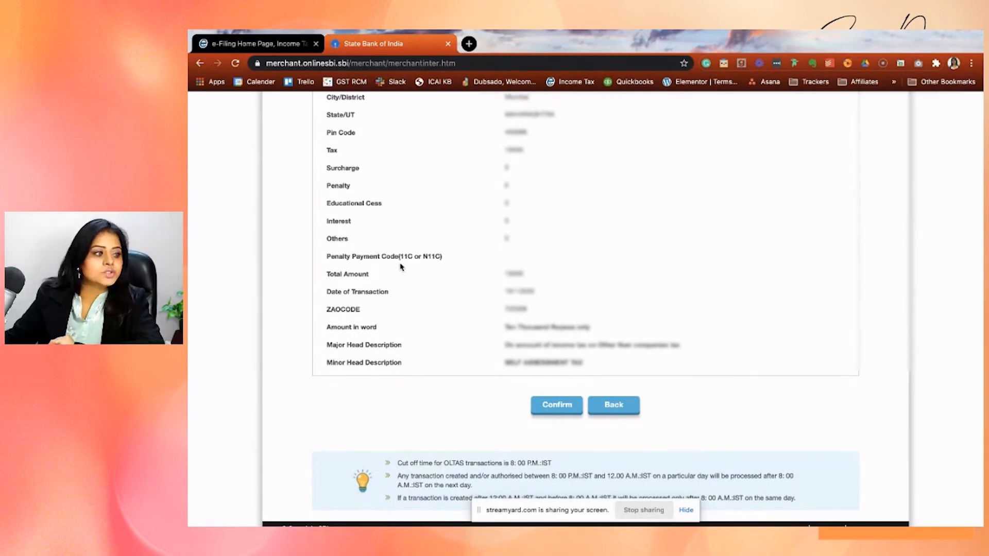
scroll(400, 268, up, 2)
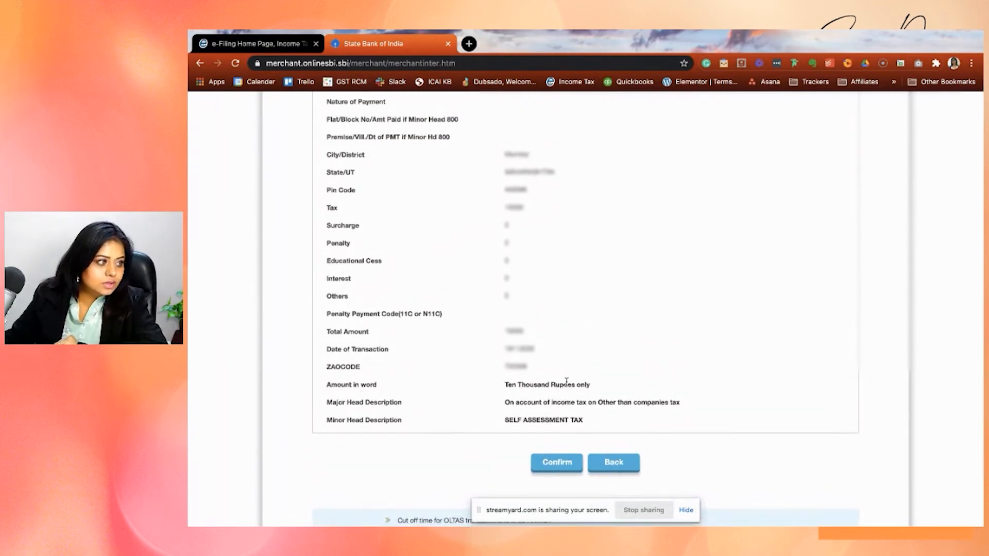
scroll(579, 365, up, 1)
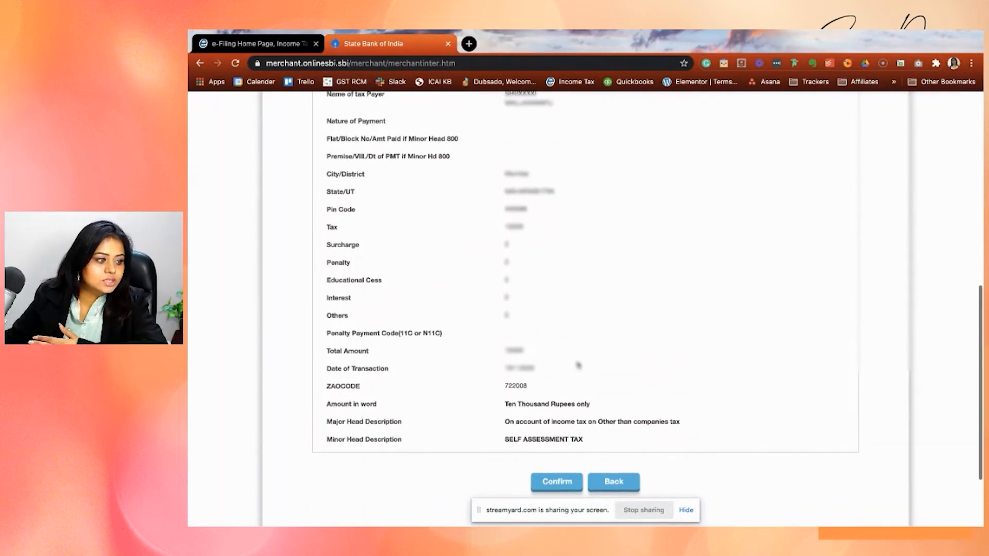
click(564, 487)
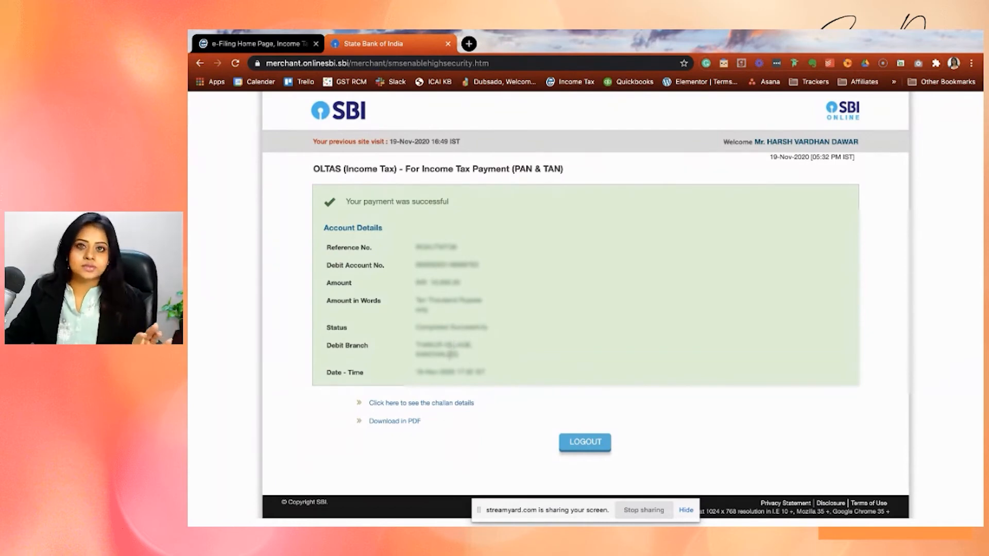
Download the paid tax challan as a PDF and open the downloaded file.
click(397, 422)
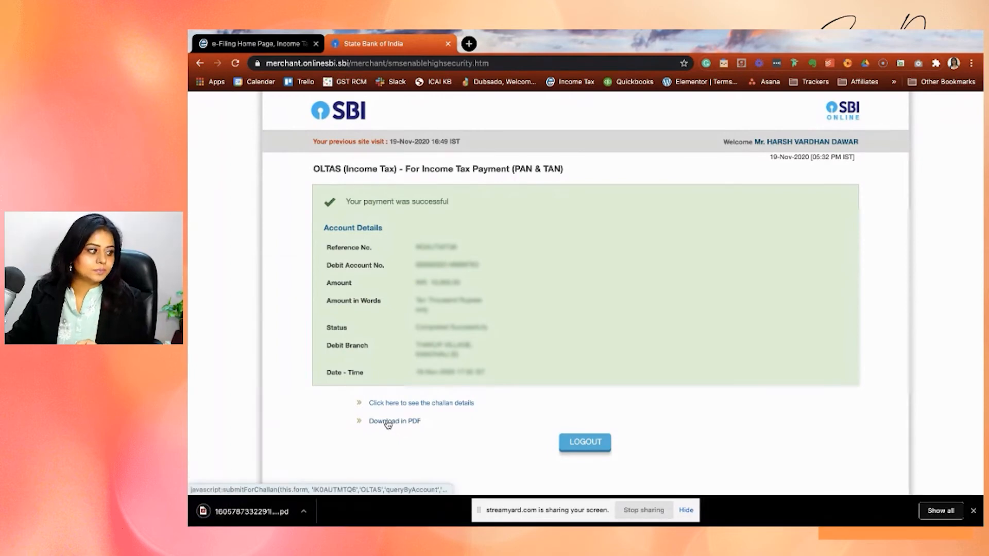
click(238, 516)
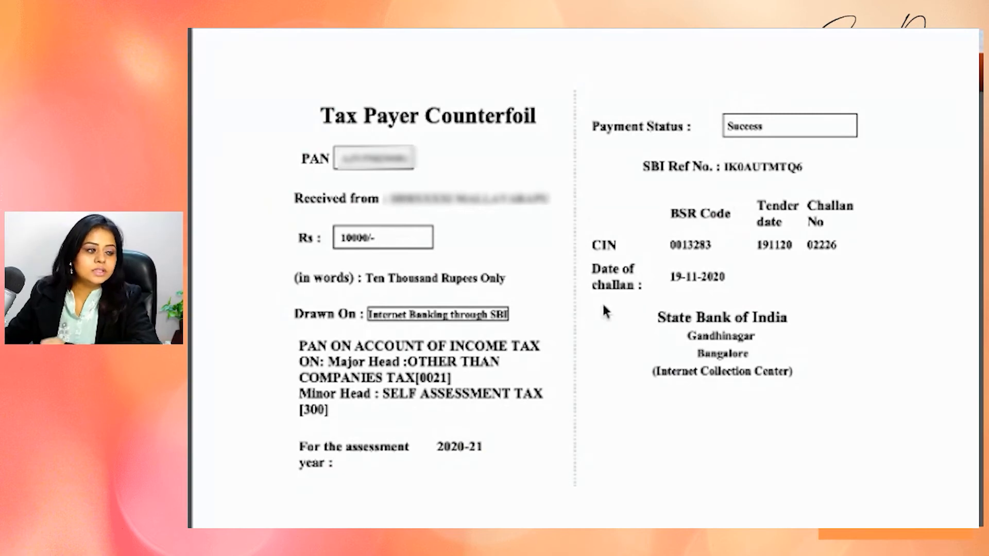
Examine the BSR code, challan number, date of challan and amount on the Tax Payer Counterfoil.
double_click(692, 245)
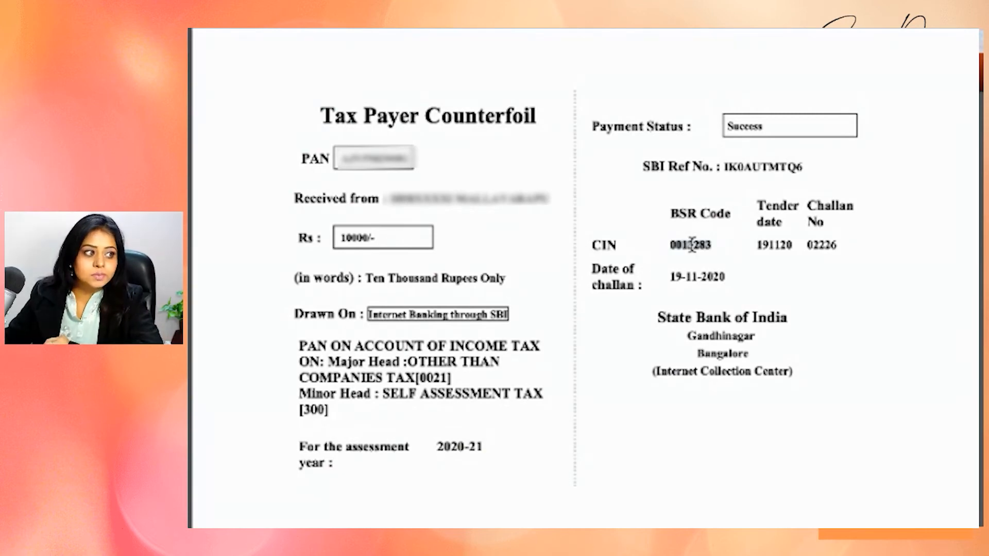
click(823, 243)
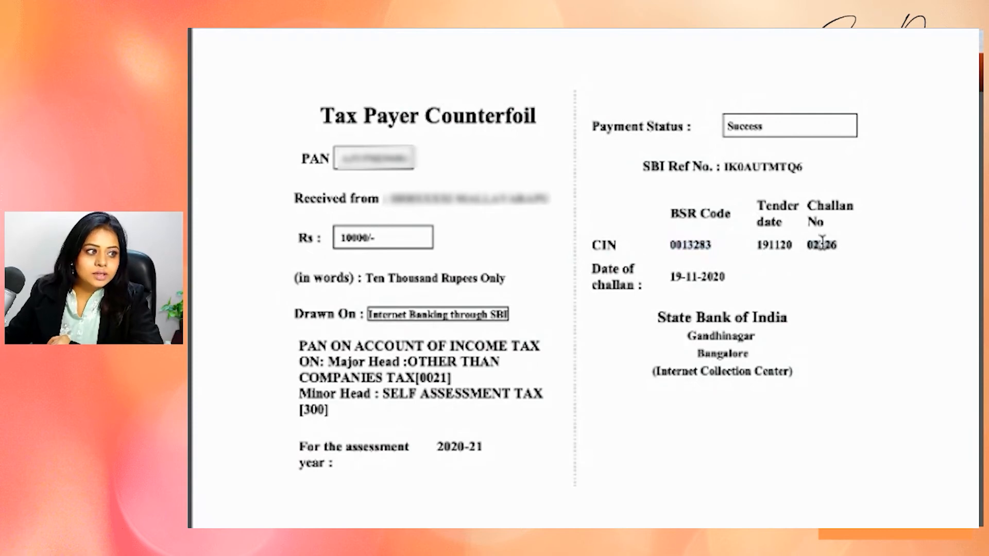
double_click(823, 243)
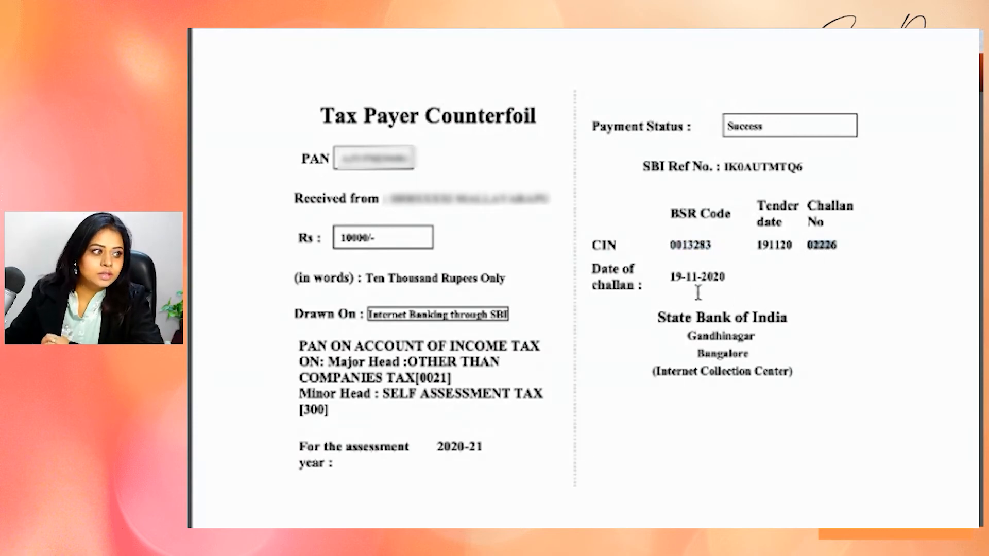
drag(720, 275, 669, 277)
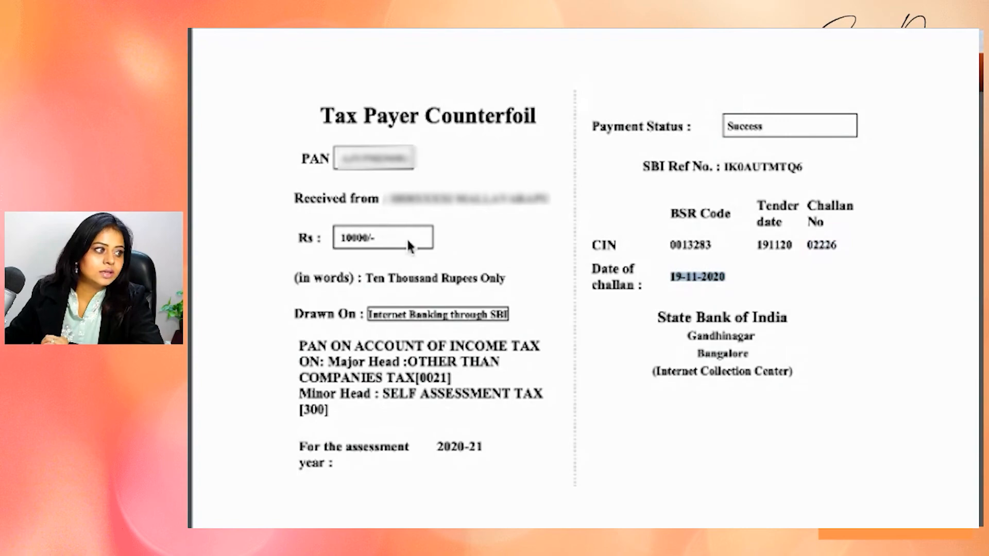
click(406, 238)
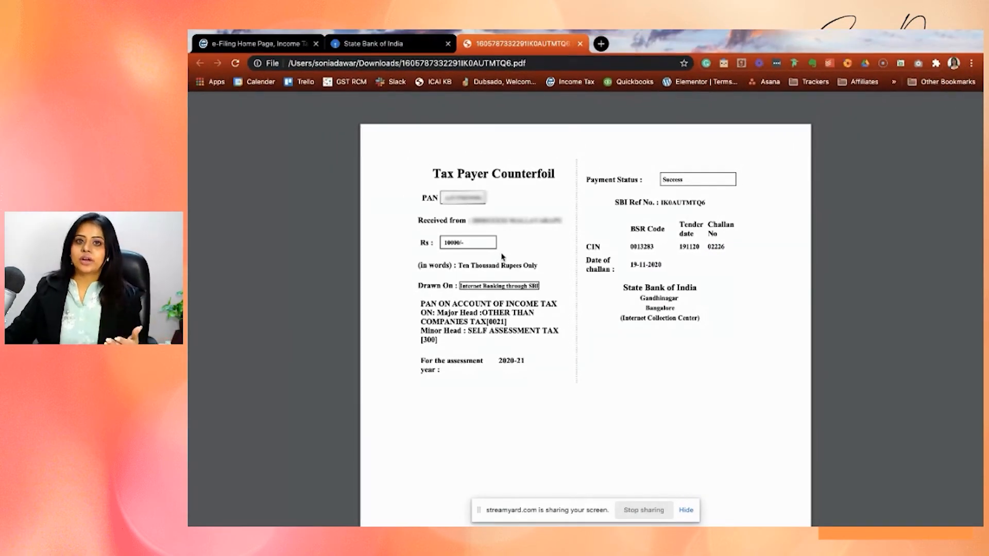
double_click(638, 246)
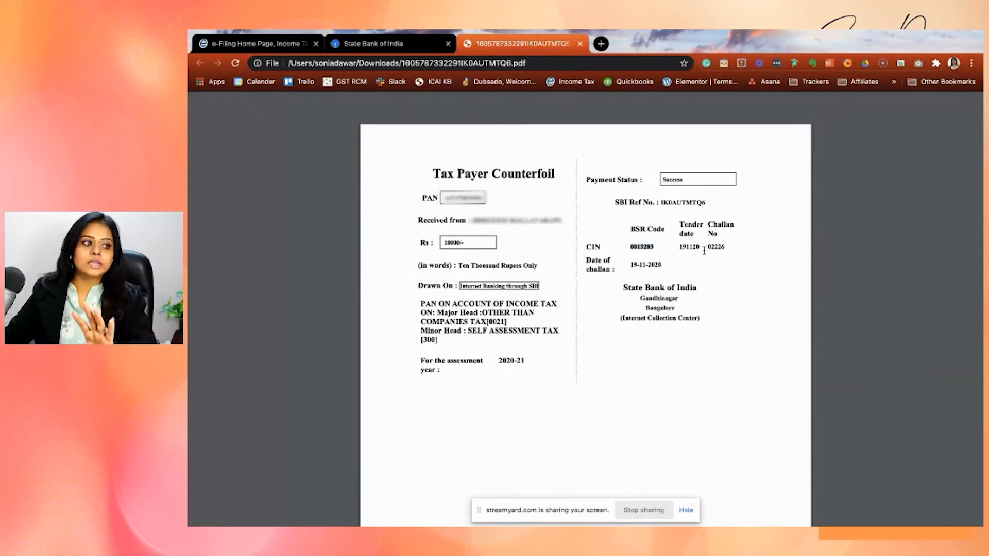
double_click(716, 246)
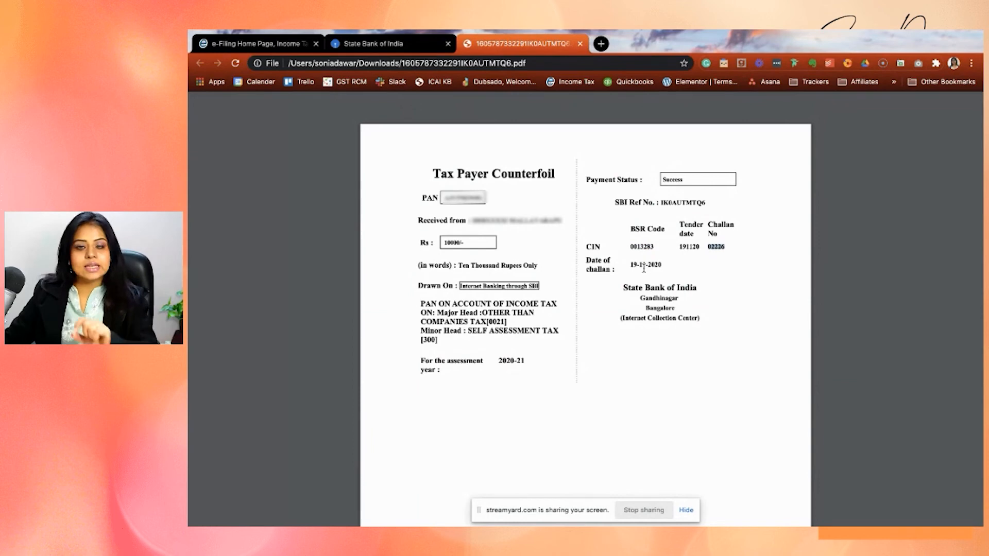